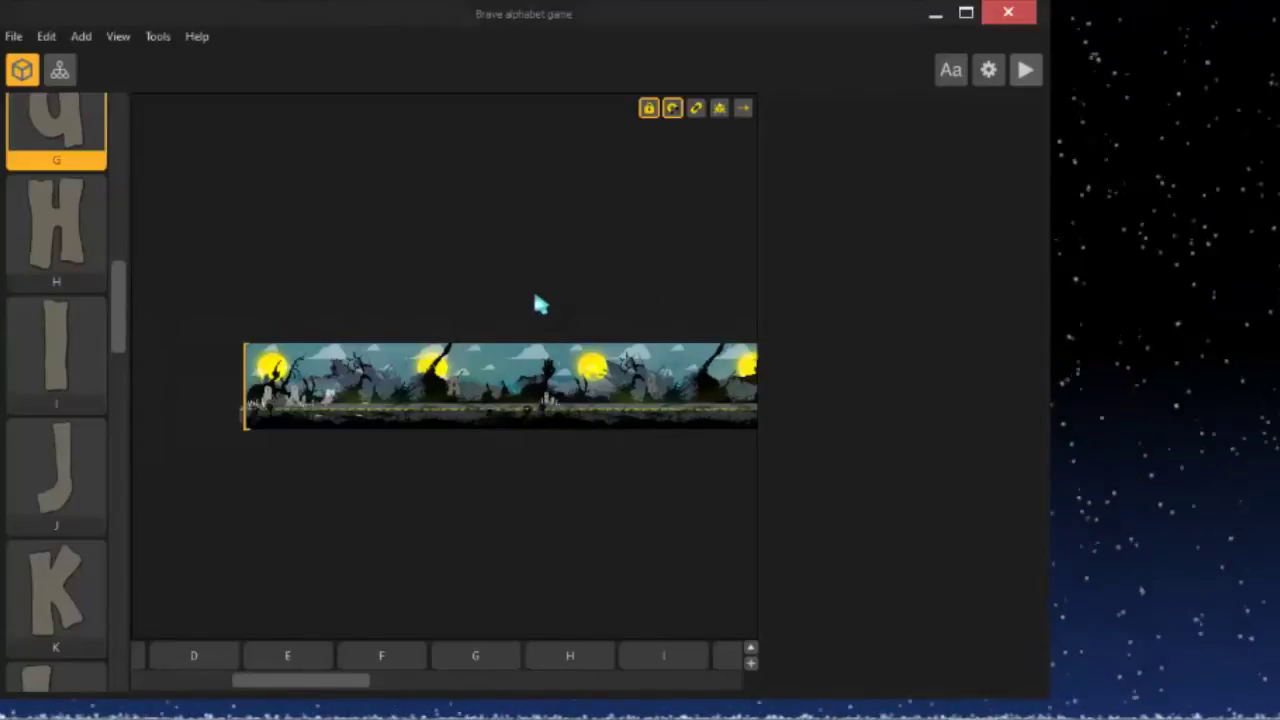
- Zoom into the graveyard level and widen the editor window to full screen width
scroll(550, 345, "up", 3)
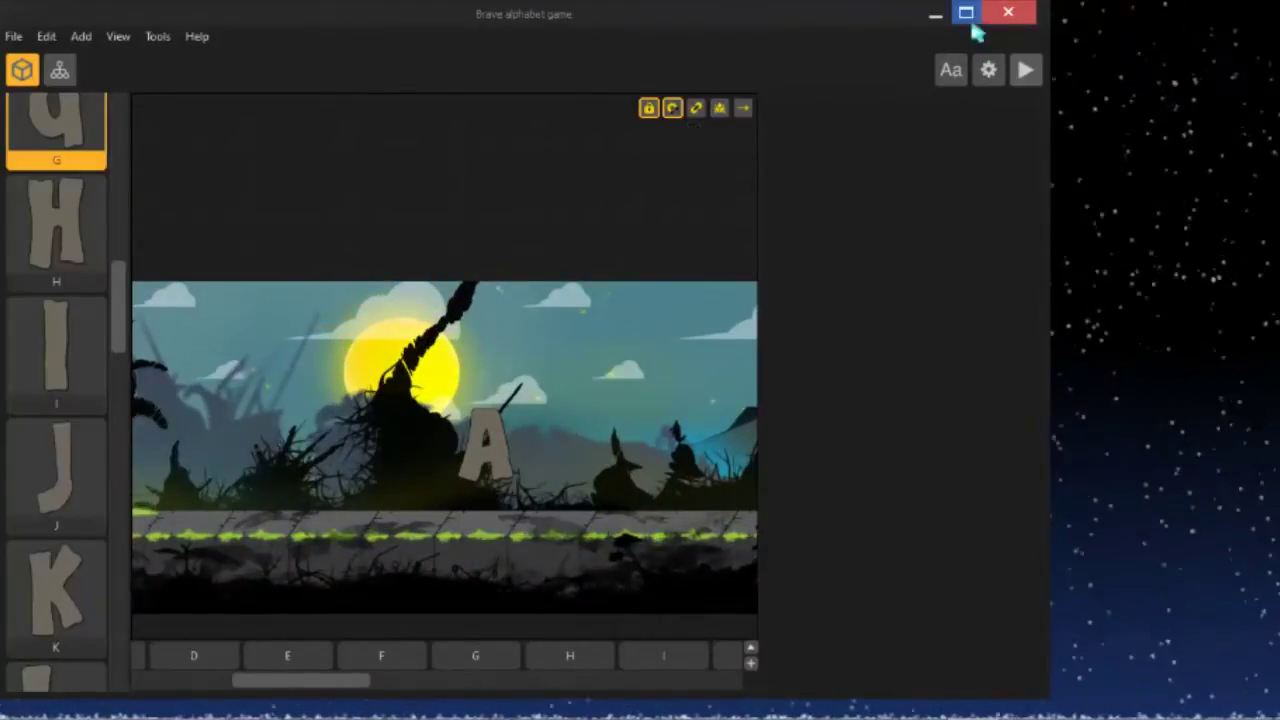
left_click_drag(1049, 206, 1272, 182)
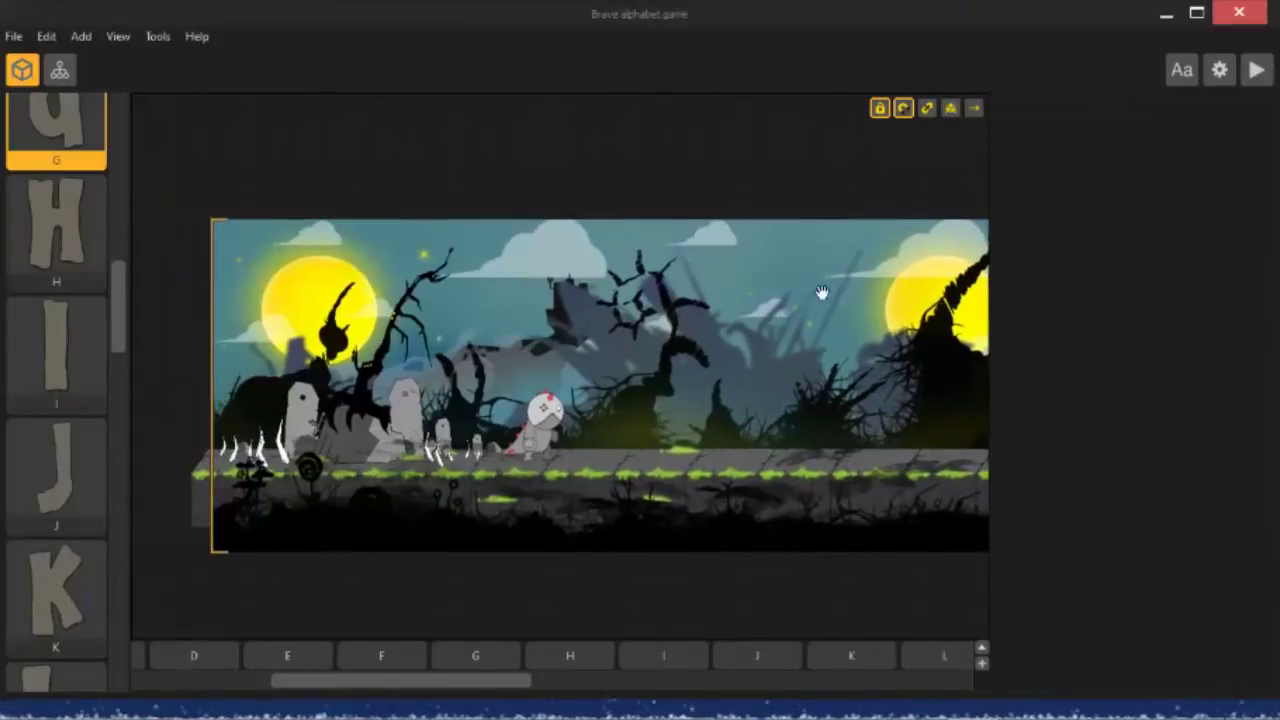
- Review the character's star run platform action properties, then switch to the game-screens graph
left_click(481, 425)
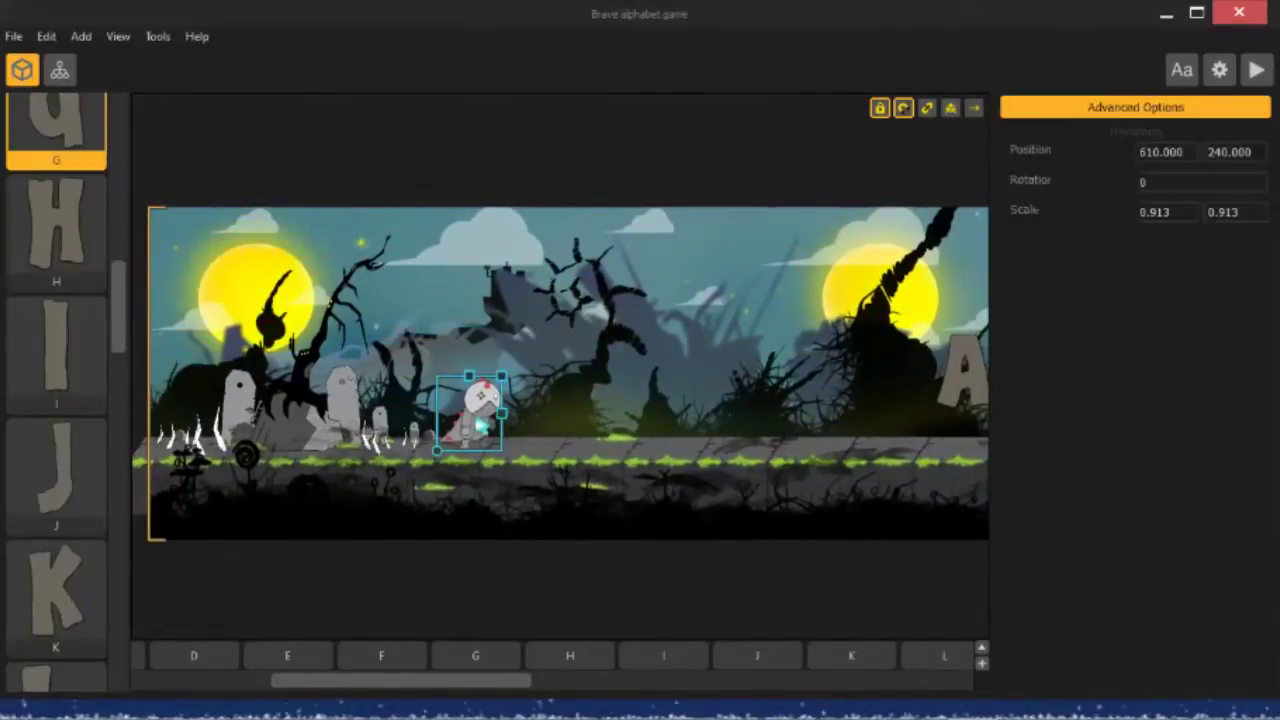
left_click_drag(128, 309, 126, 143)
left_click(62, 362)
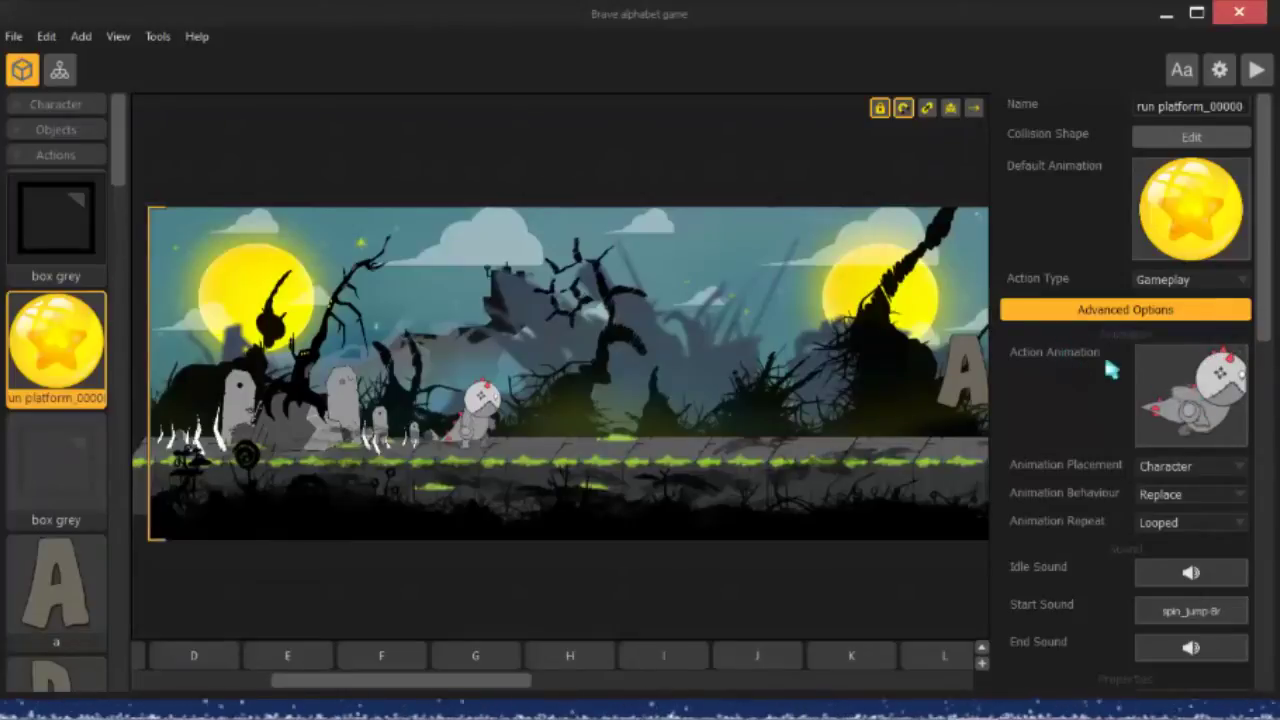
scroll(1265, 305, "down", 3)
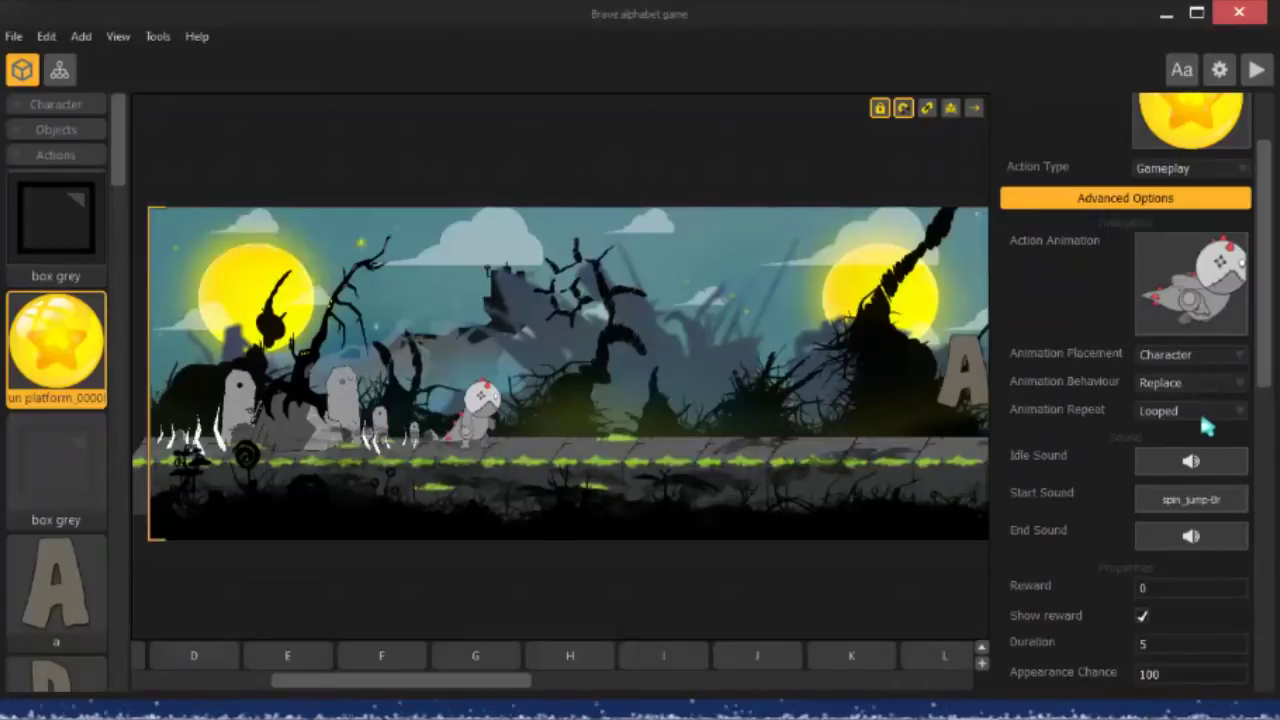
scroll(1262, 340, "down", 2)
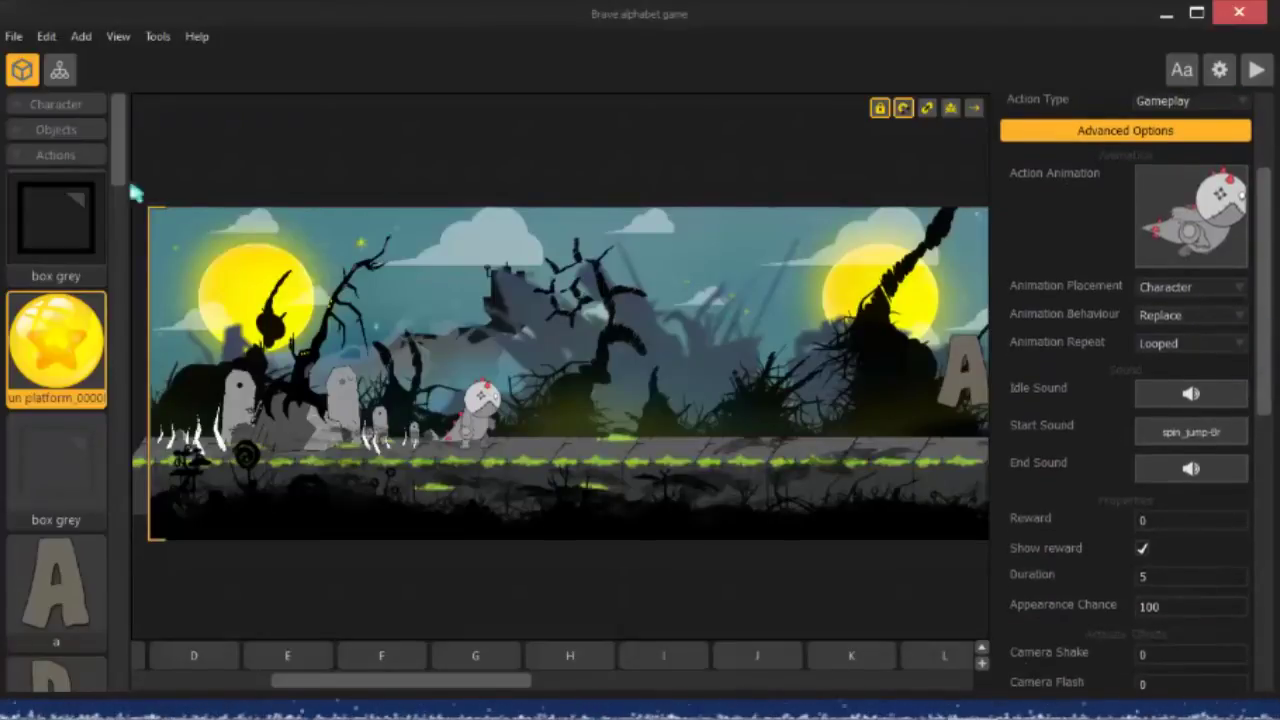
left_click(60, 70)
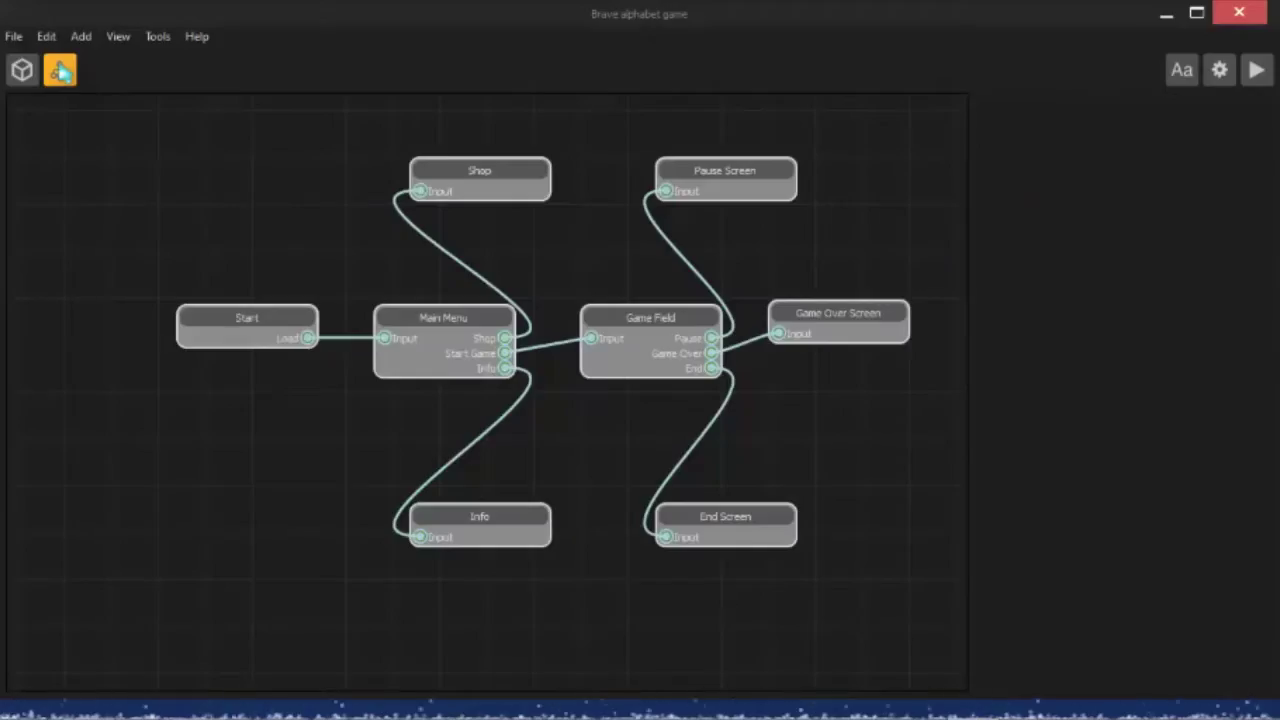
- On the Game Field screen, set the star button's Action Selection to run platform
double_click(660, 328)
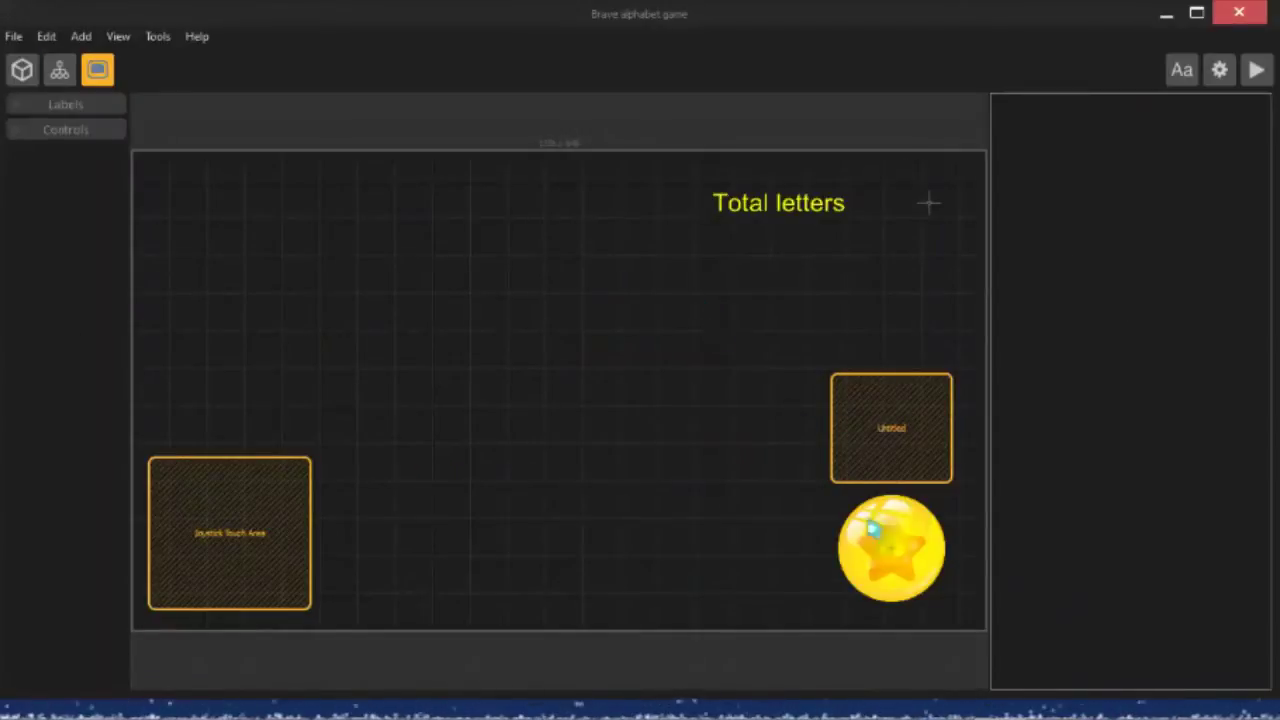
left_click(882, 556)
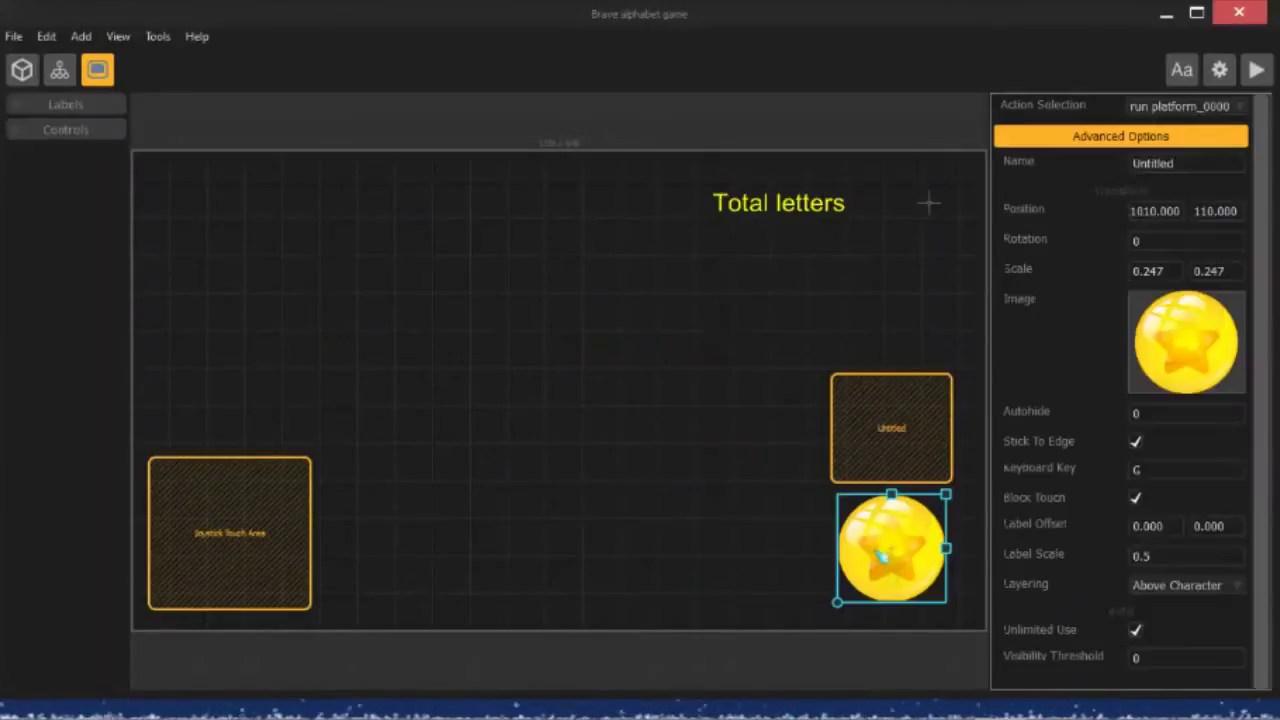
left_click(1228, 115)
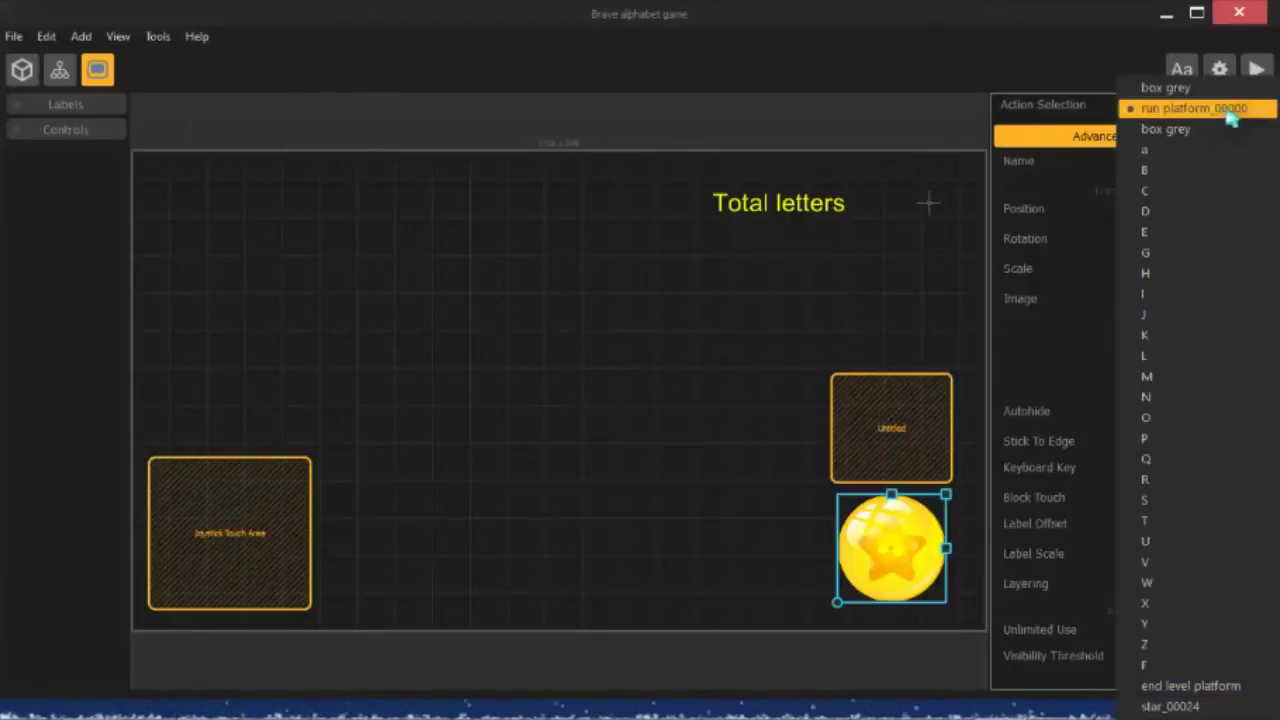
left_click(1213, 112)
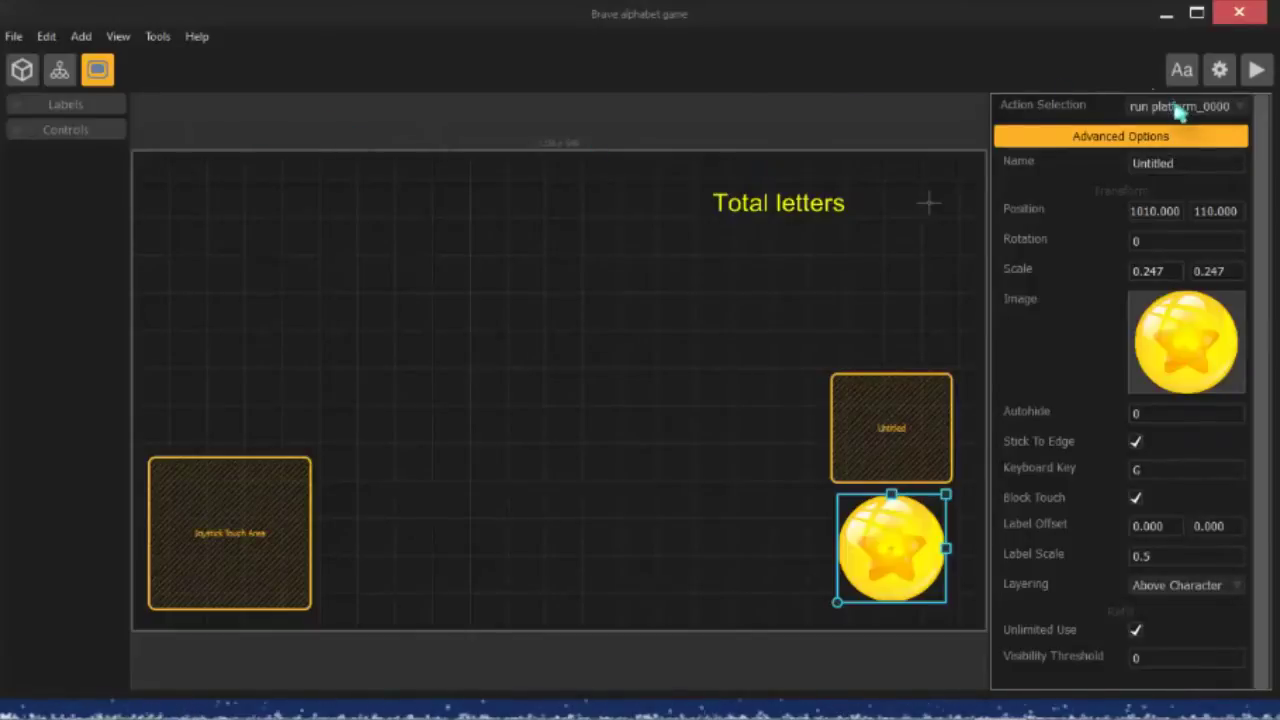
- Give the star run platform action a looped run animation, Max Speed 69.999 and Jump Force 66
left_click(59, 69)
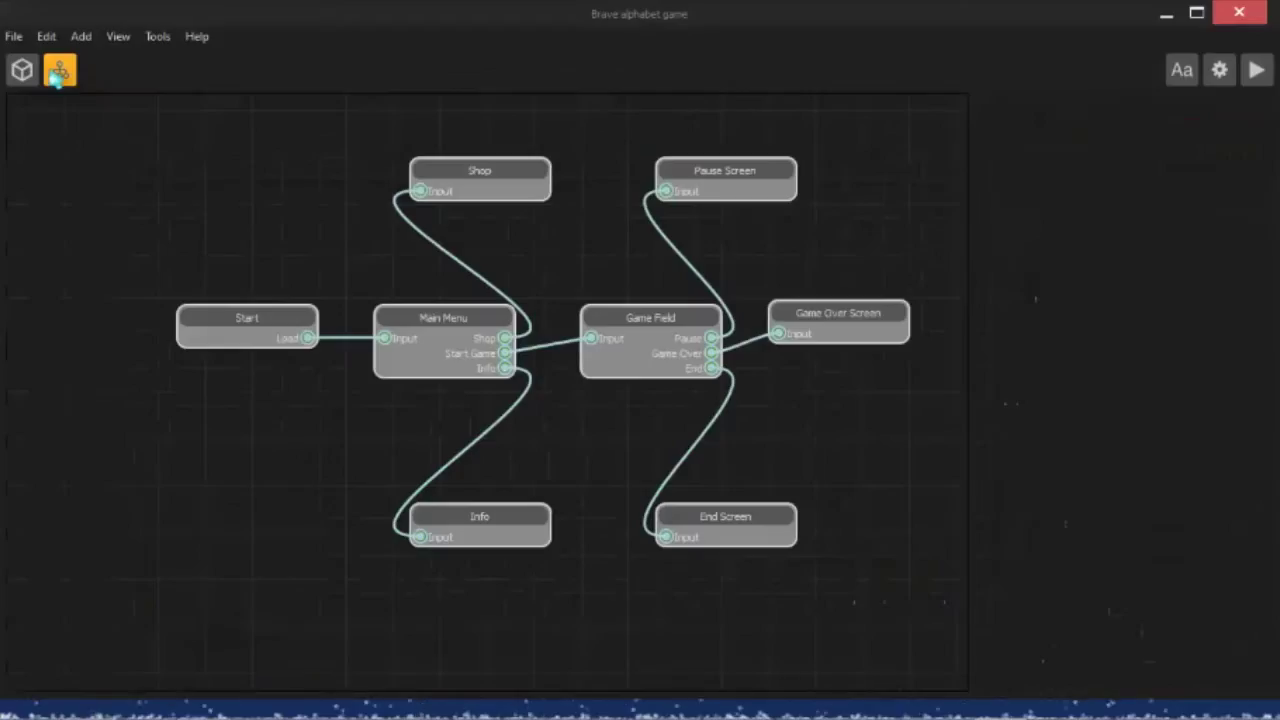
left_click(22, 69)
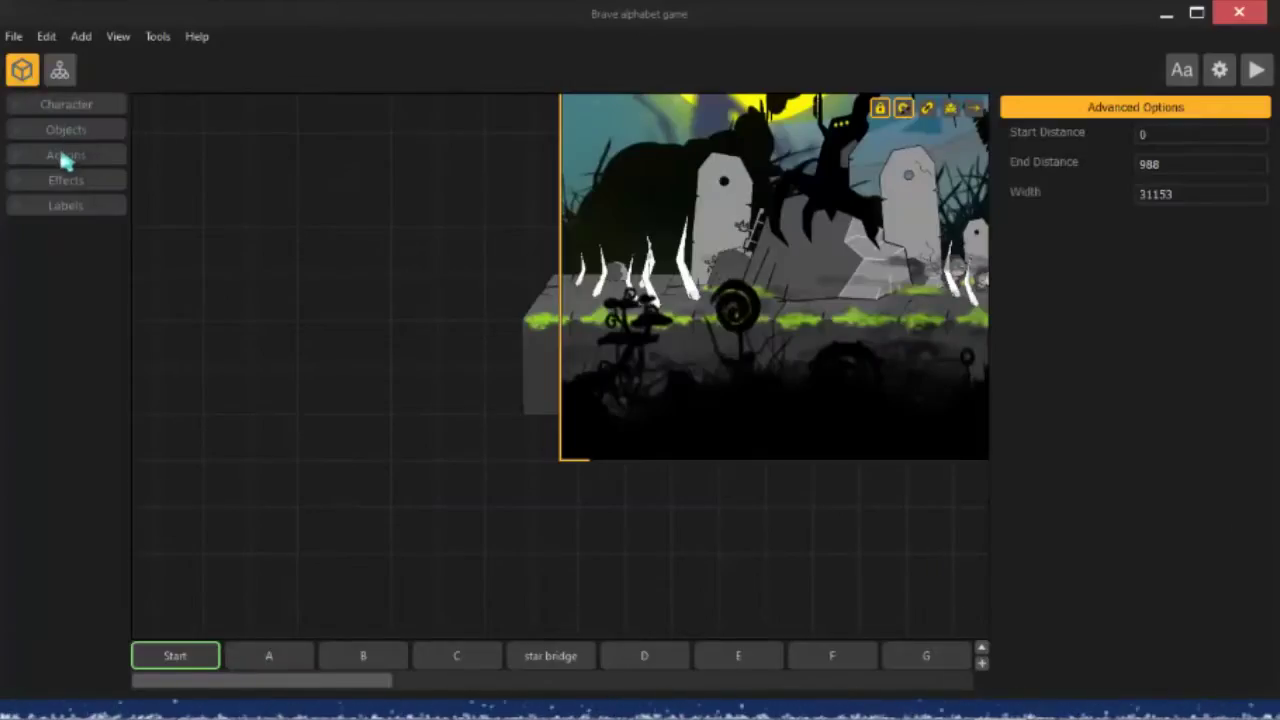
left_click(62, 158)
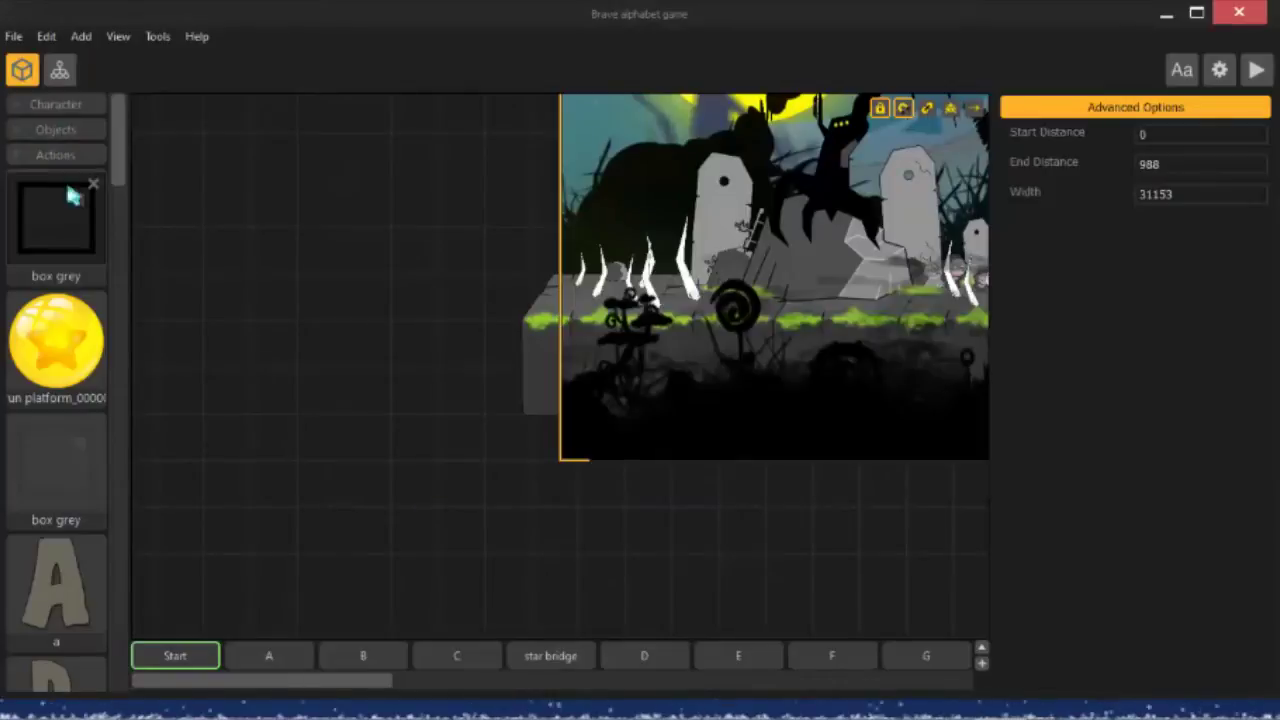
left_click(55, 355)
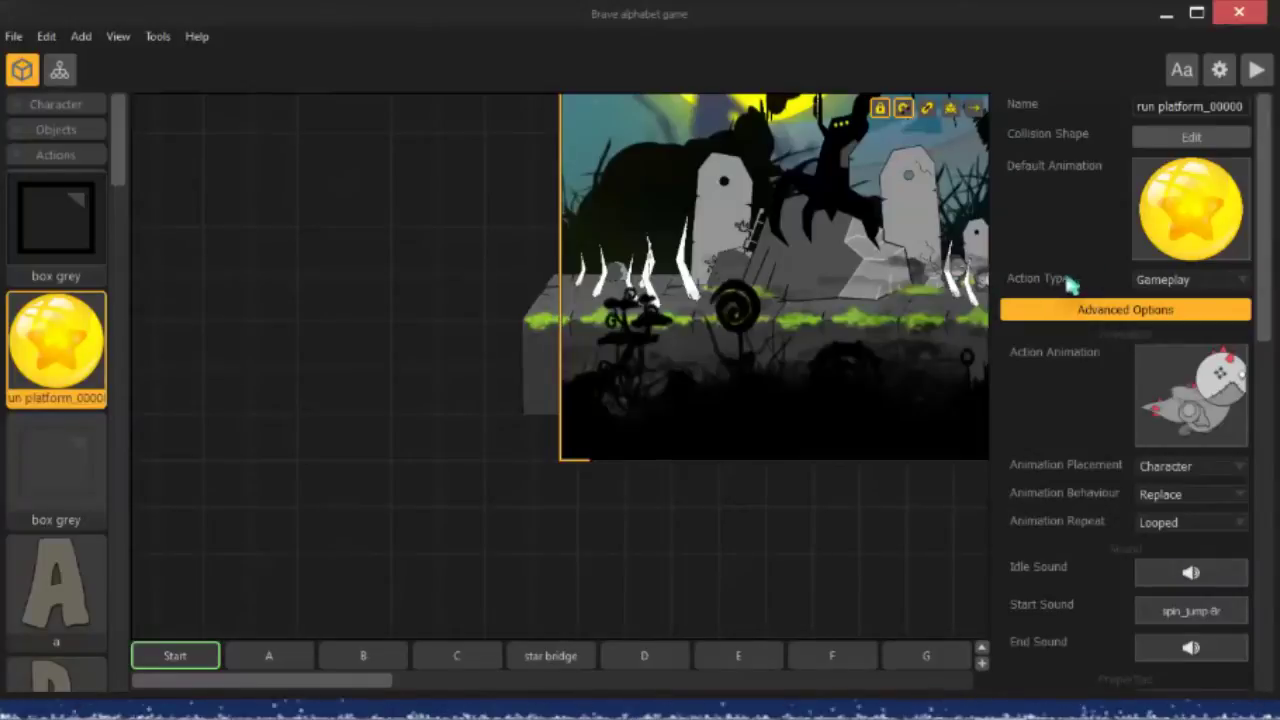
left_click_drag(1265, 195, 1262, 520)
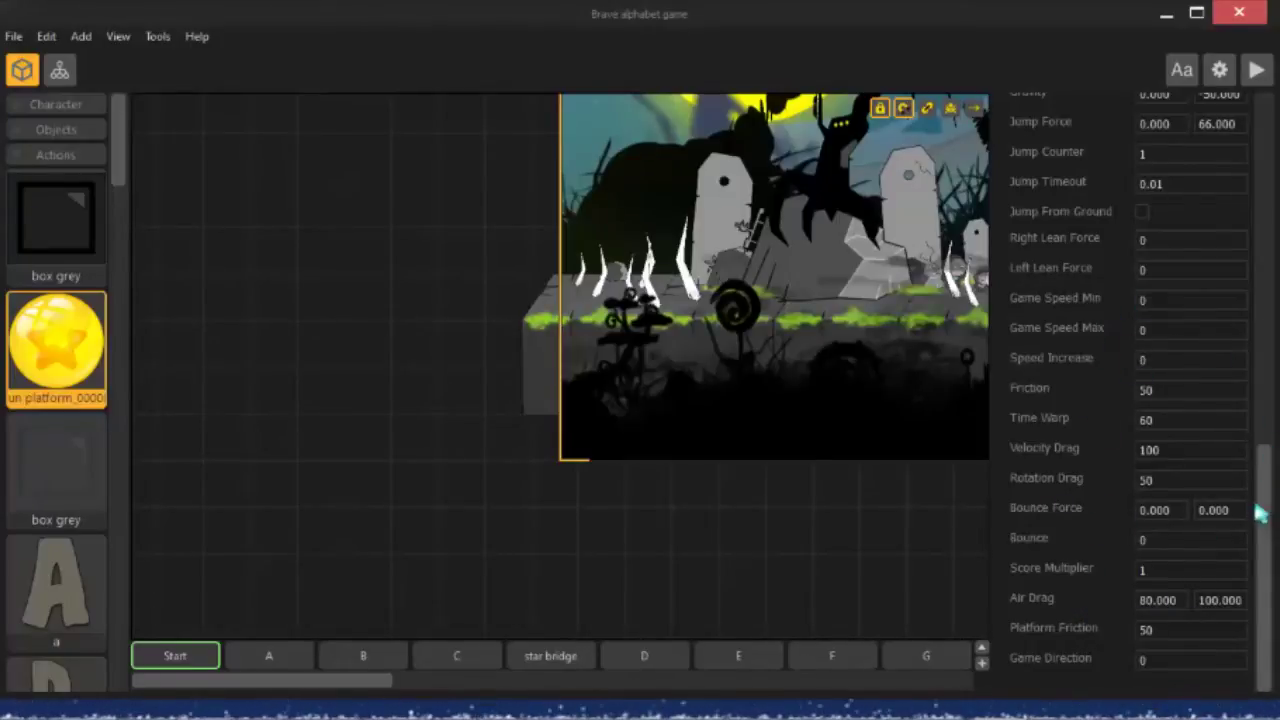
left_click_drag(1266, 527, 1264, 422)
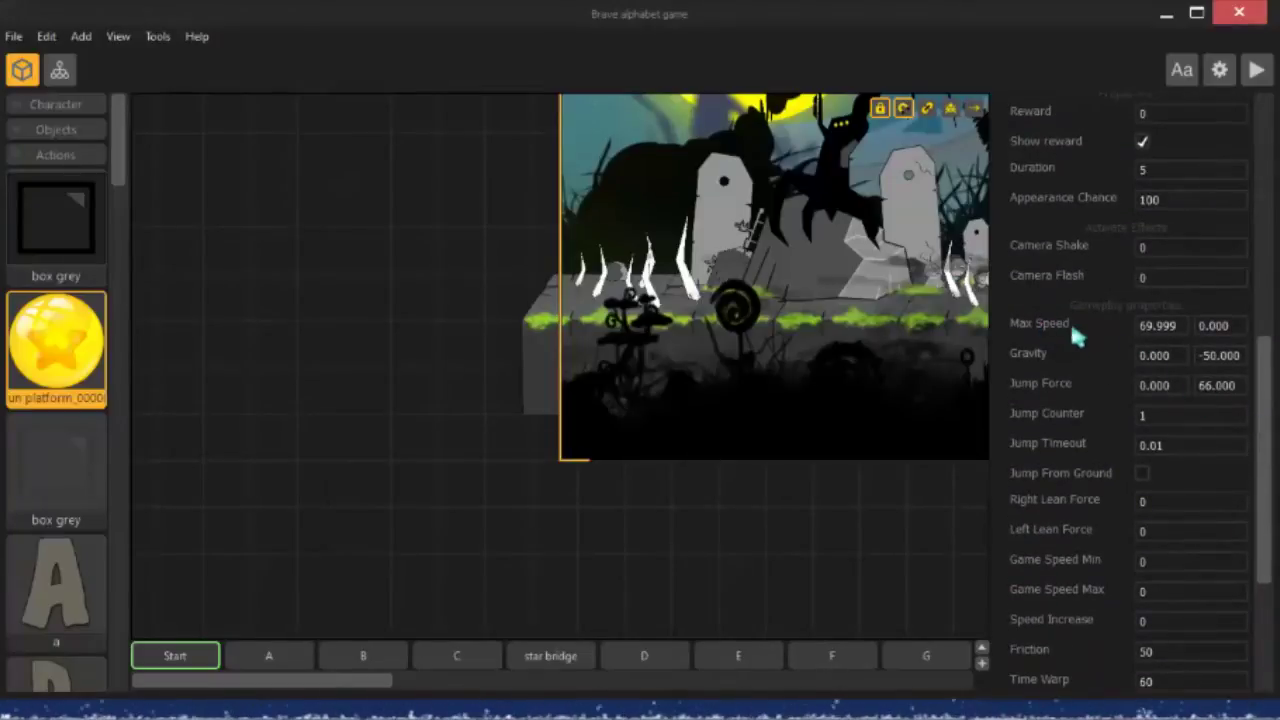
left_click_drag(1266, 430, 1264, 251)
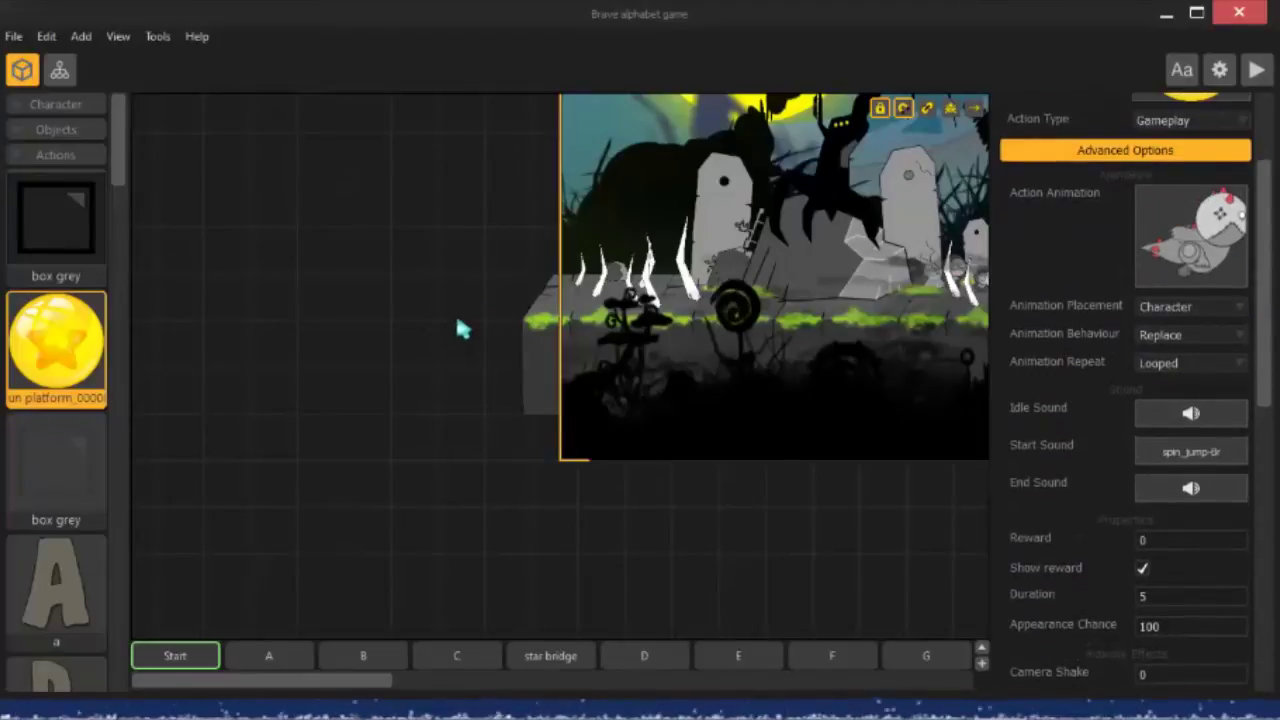
left_click(457, 321)
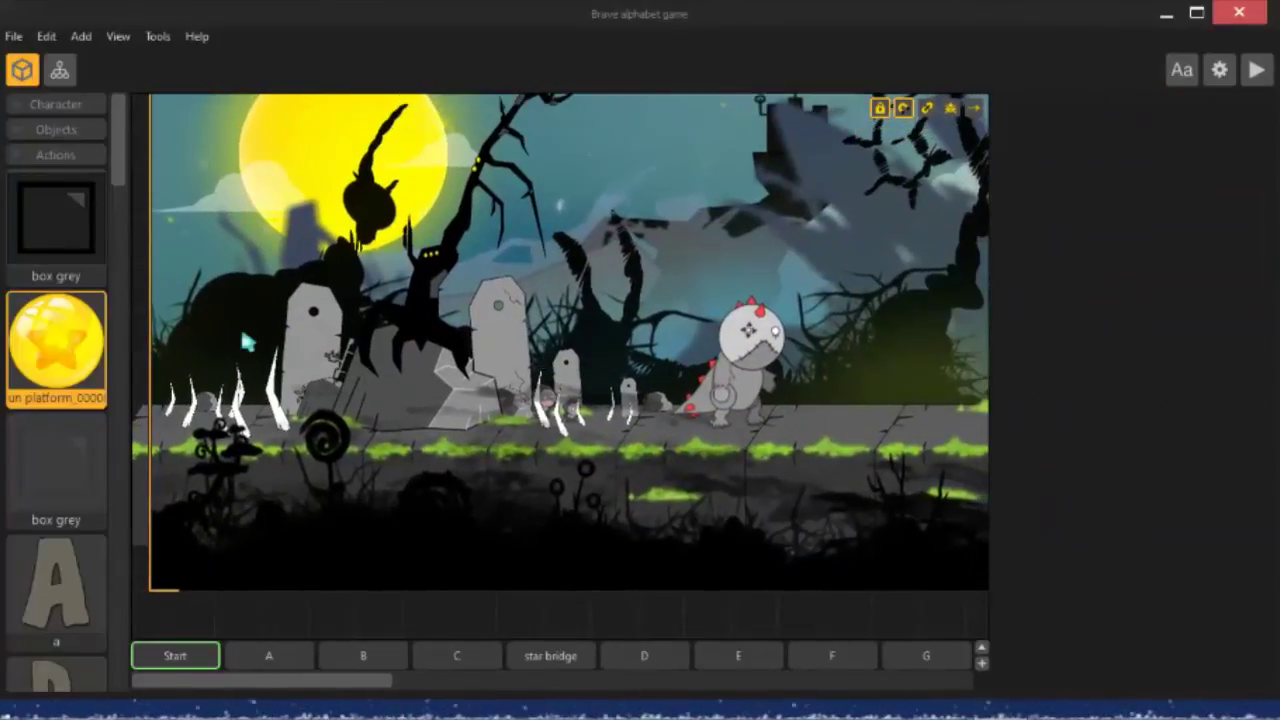
left_click(40, 360)
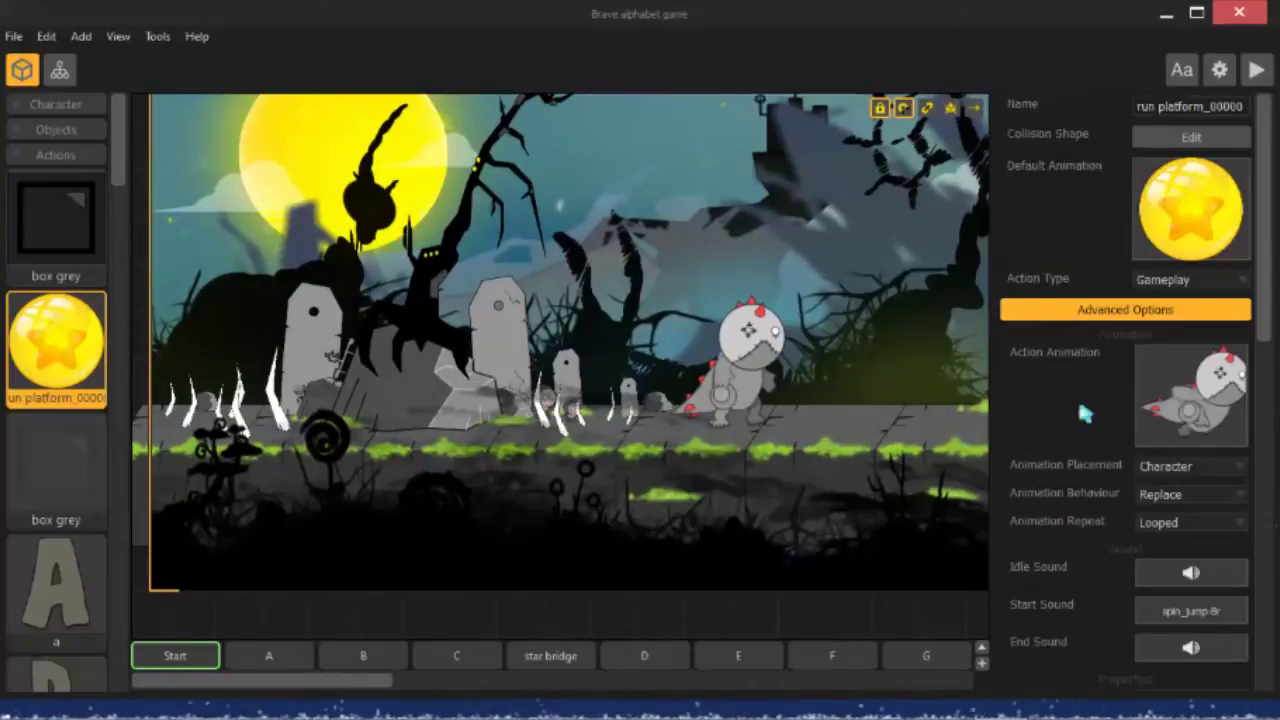
left_click(59, 69)
double_click(651, 337)
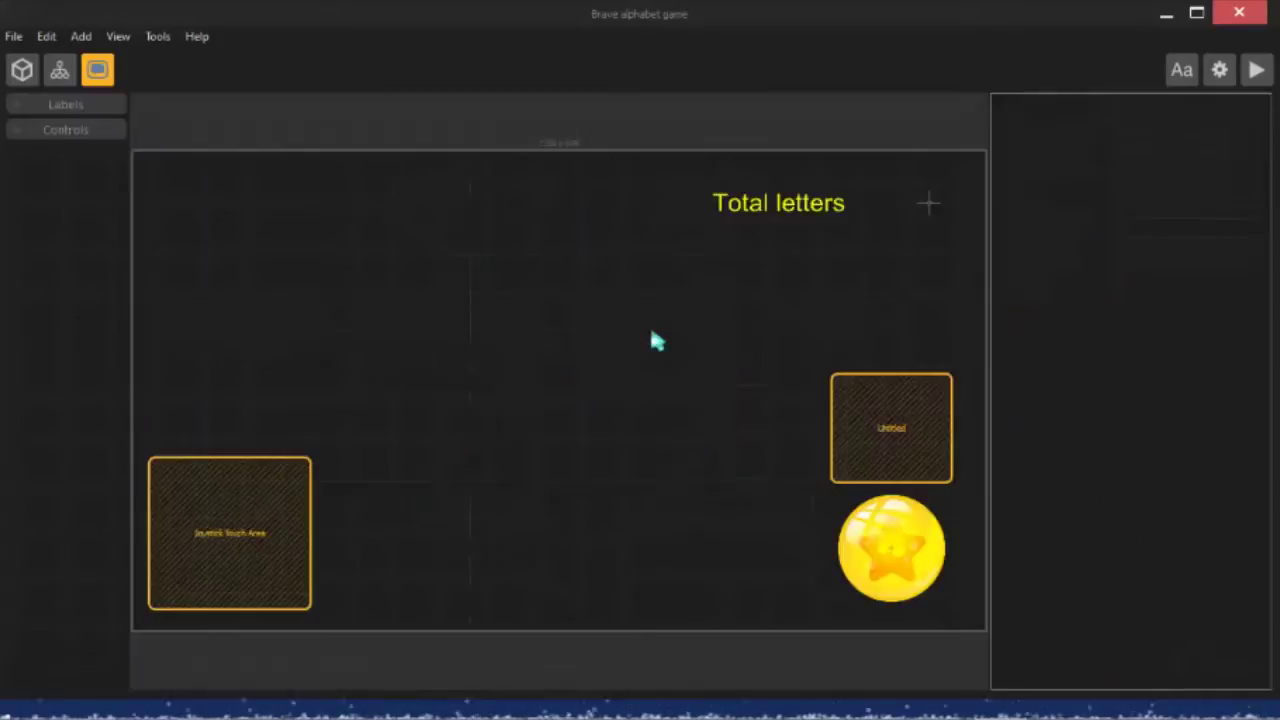
left_click(893, 540)
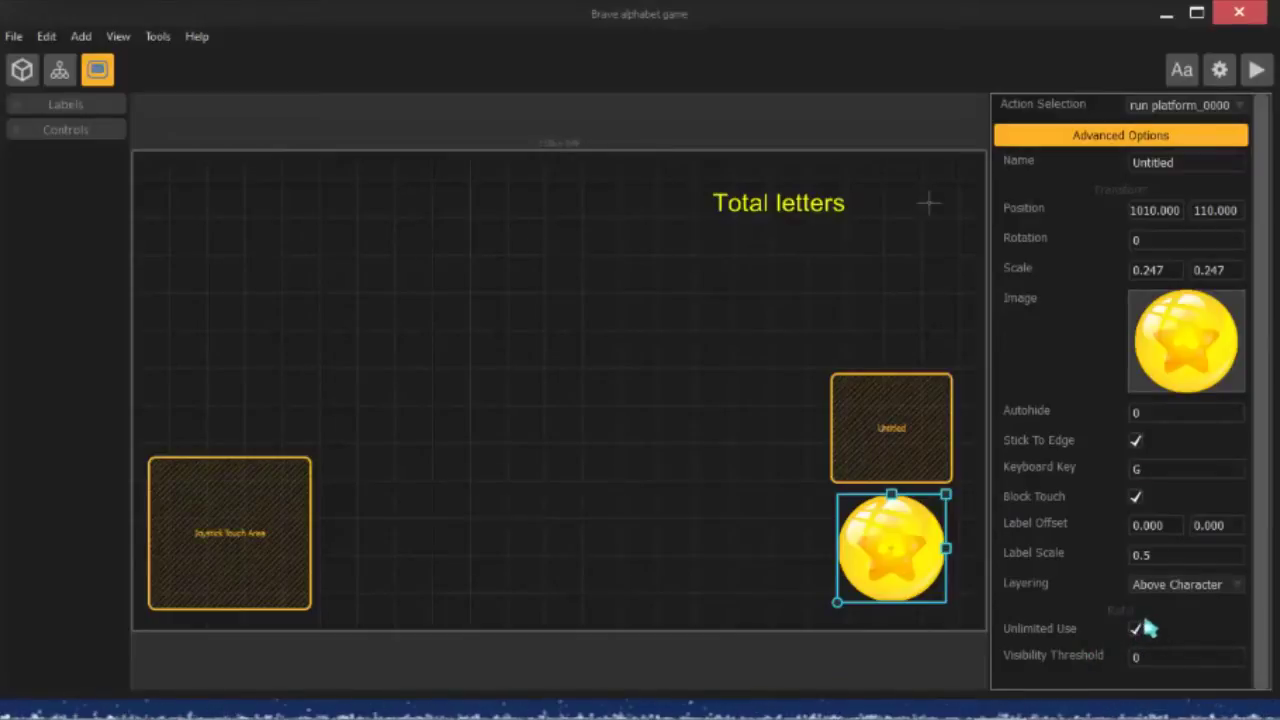
left_click(24, 72)
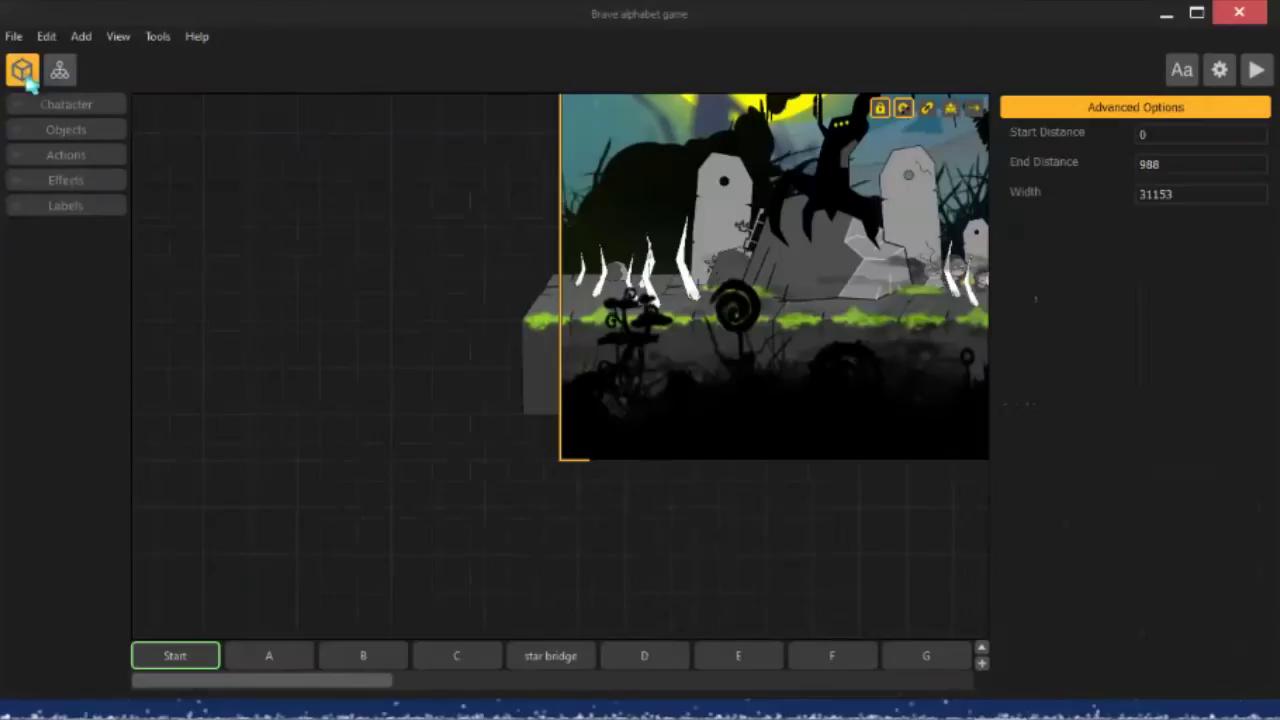
left_click(58, 162)
left_click(57, 320)
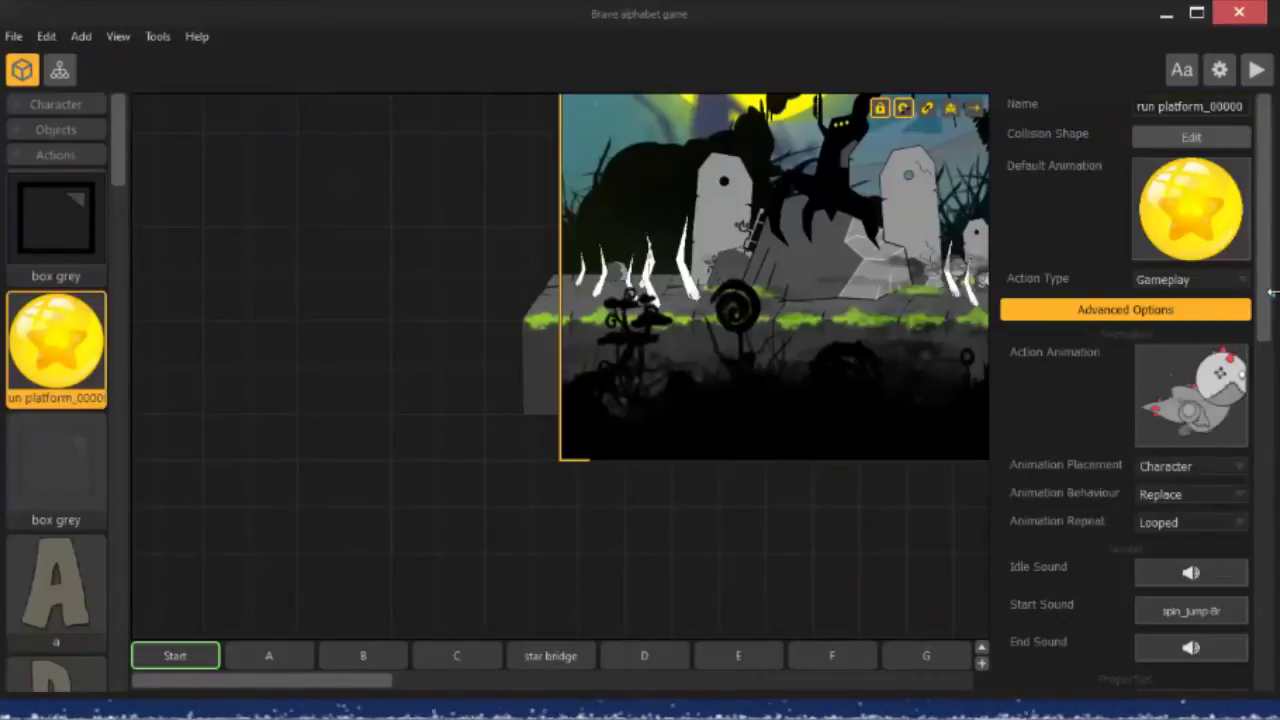
left_click_drag(1272, 291, 1269, 449)
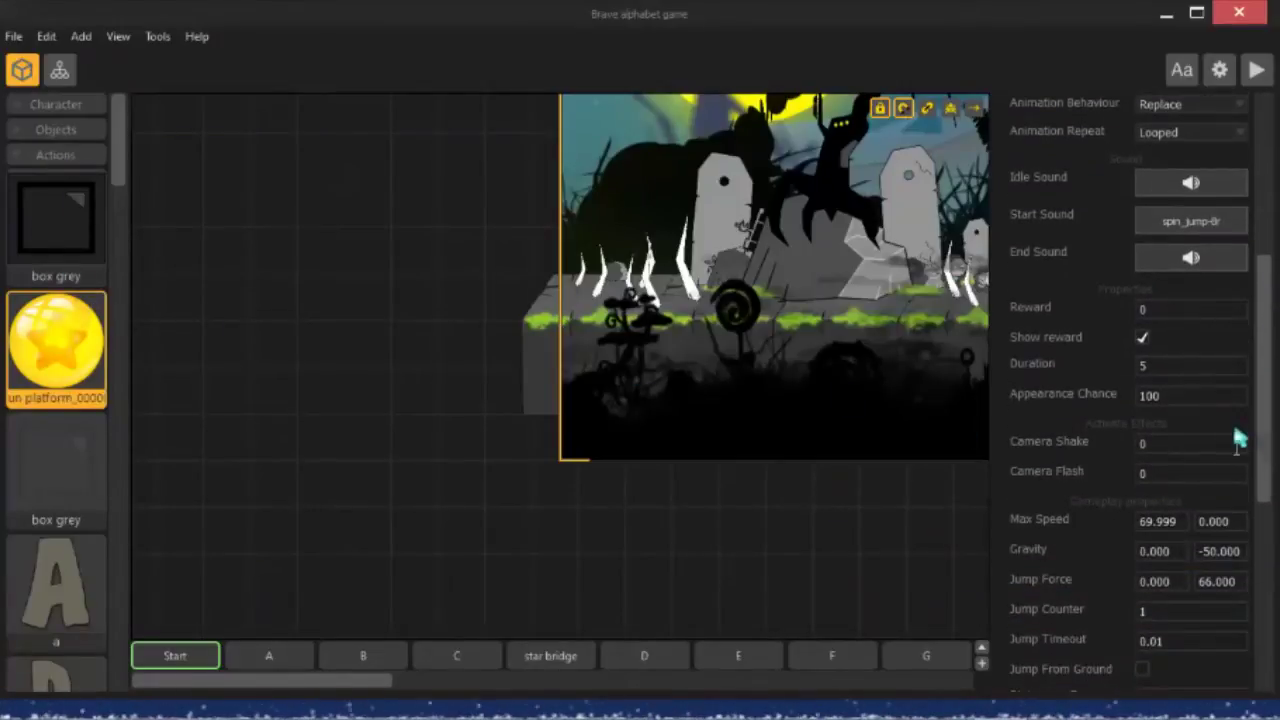
left_click(445, 300)
scroll(634, 286, "down", 2)
scroll(660, 270, "up", 3)
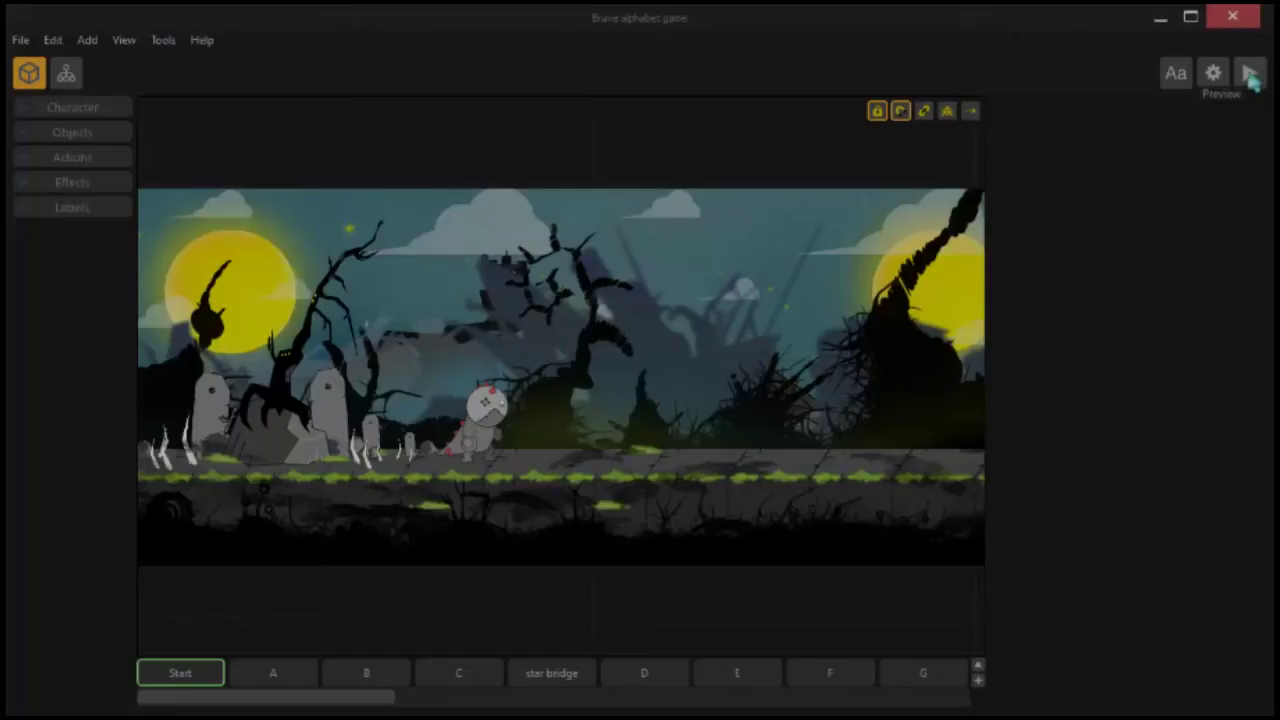
- Preview the game and tap the star button six times for boosted leaps collecting letters
left_click(1250, 75)
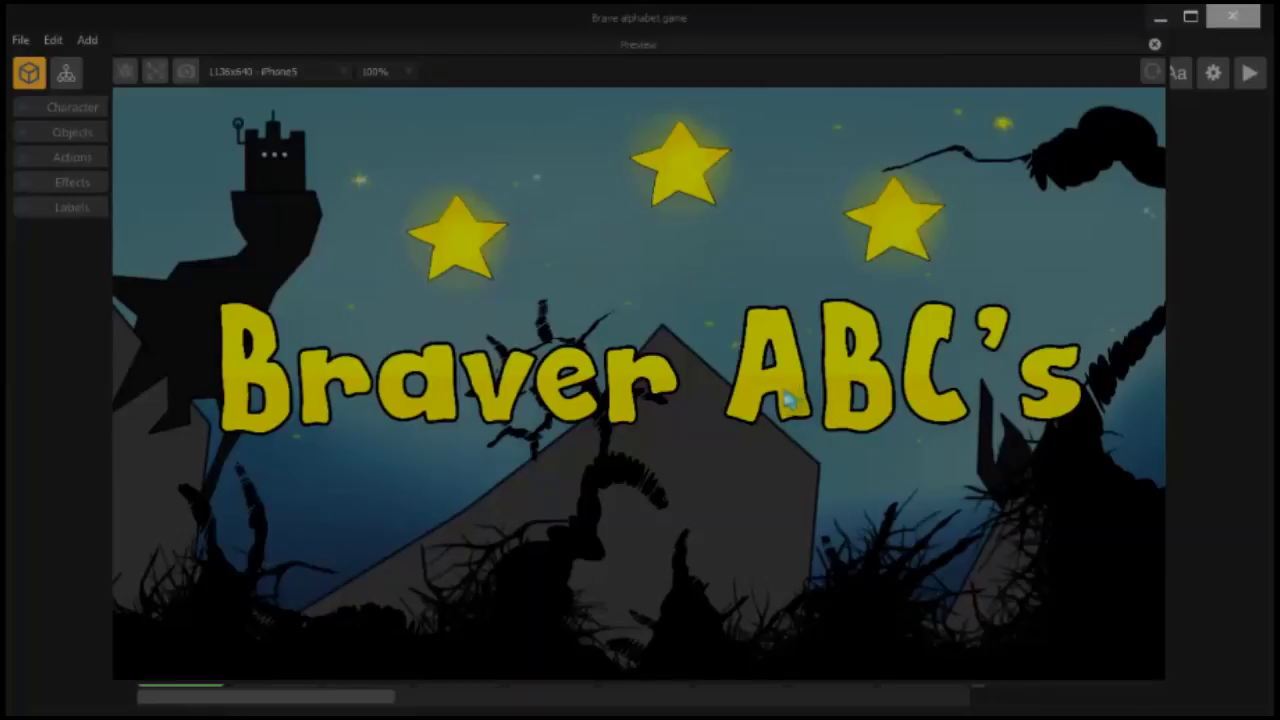
left_click(840, 385)
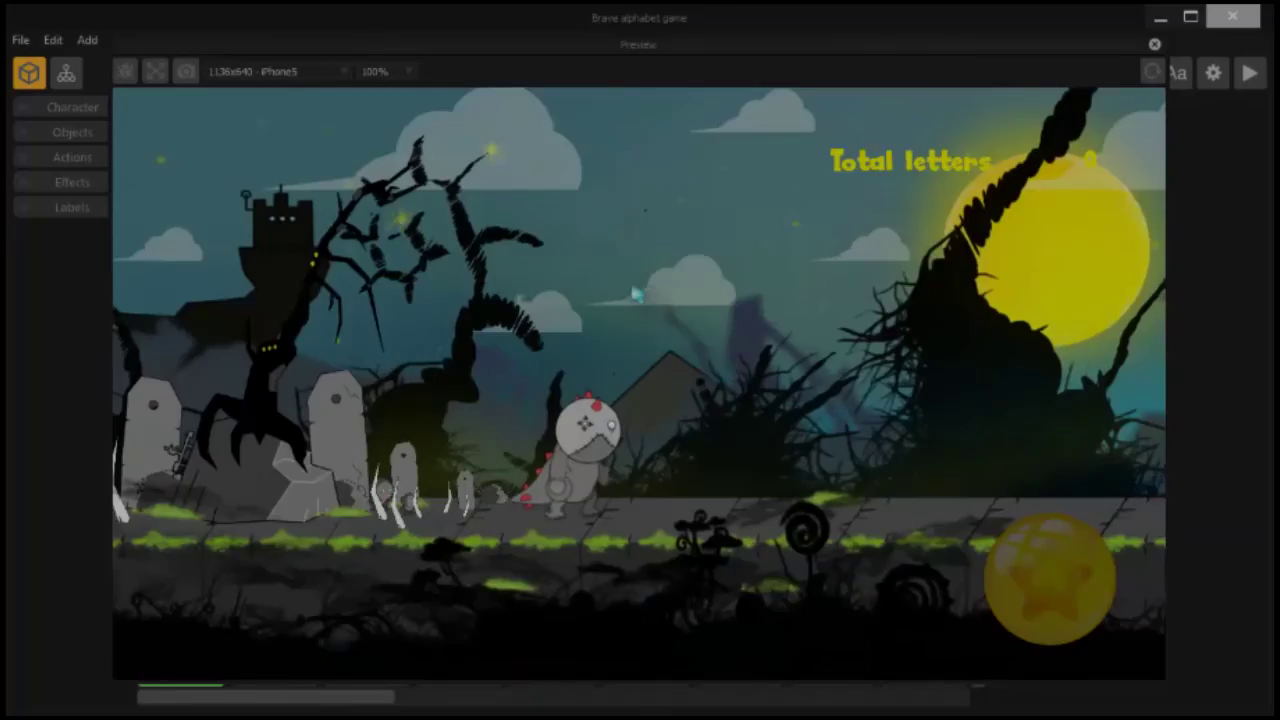
left_click(770, 313)
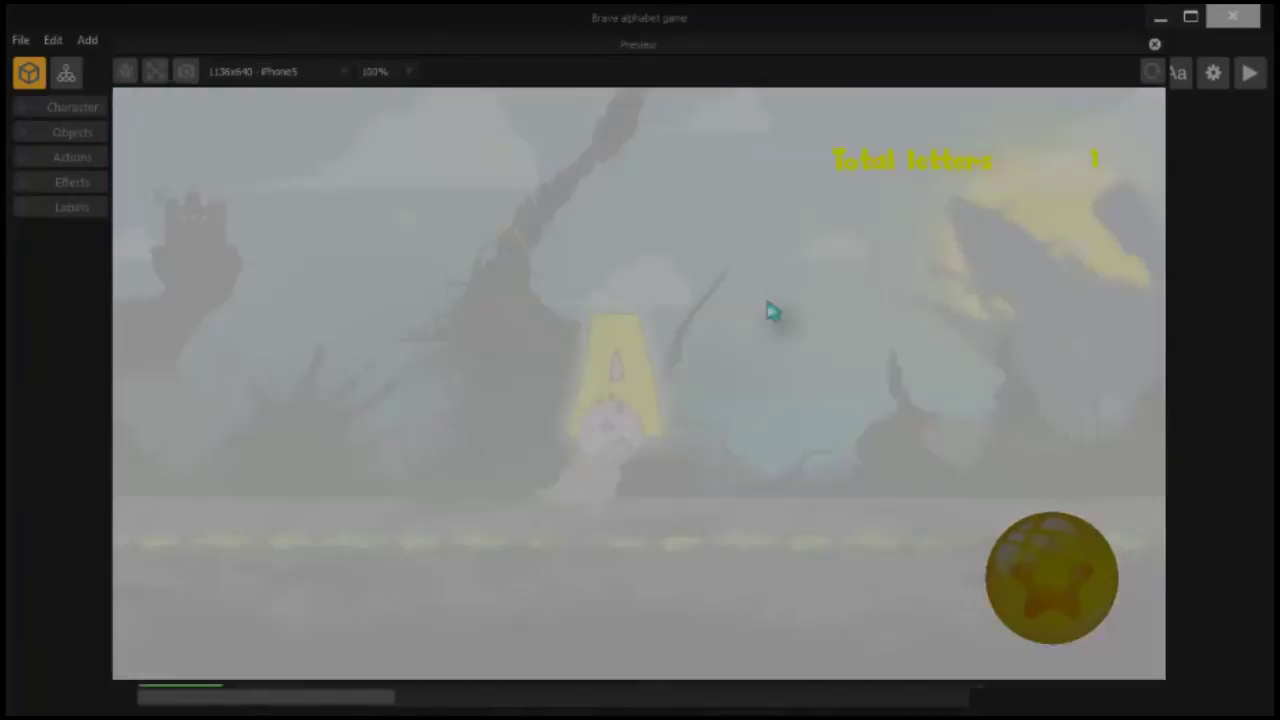
left_click(770, 313)
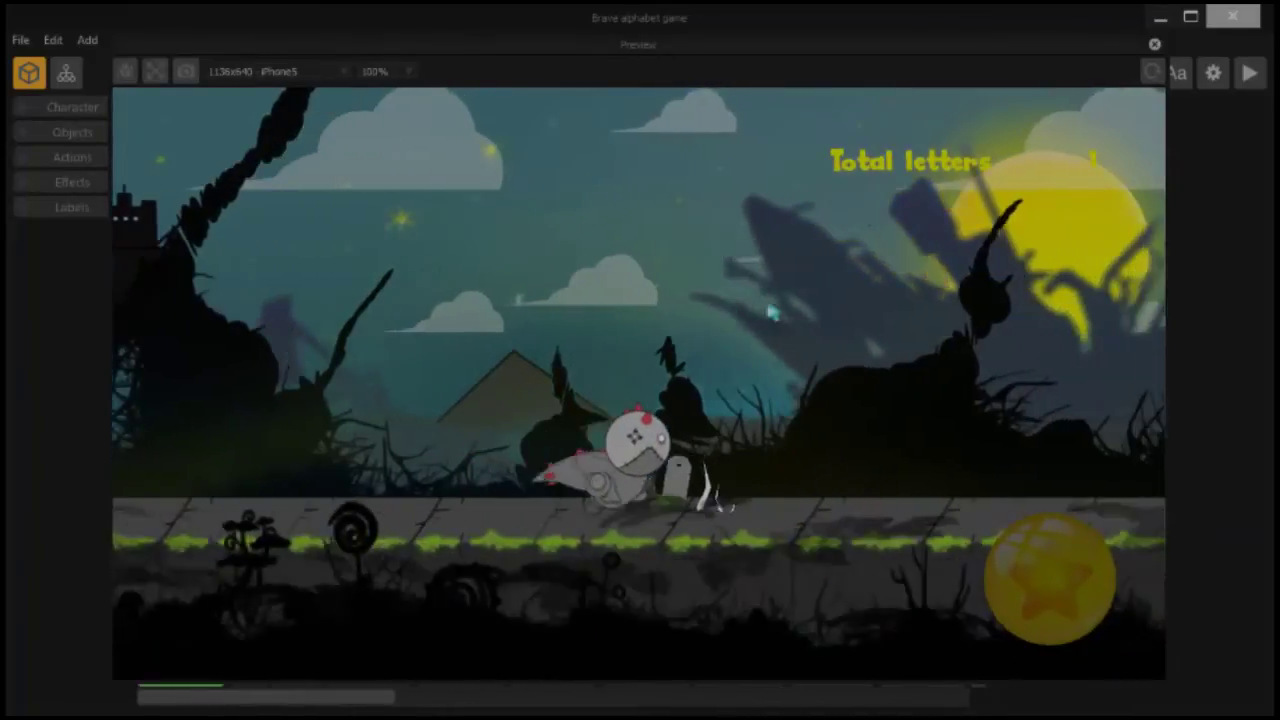
left_click(770, 313)
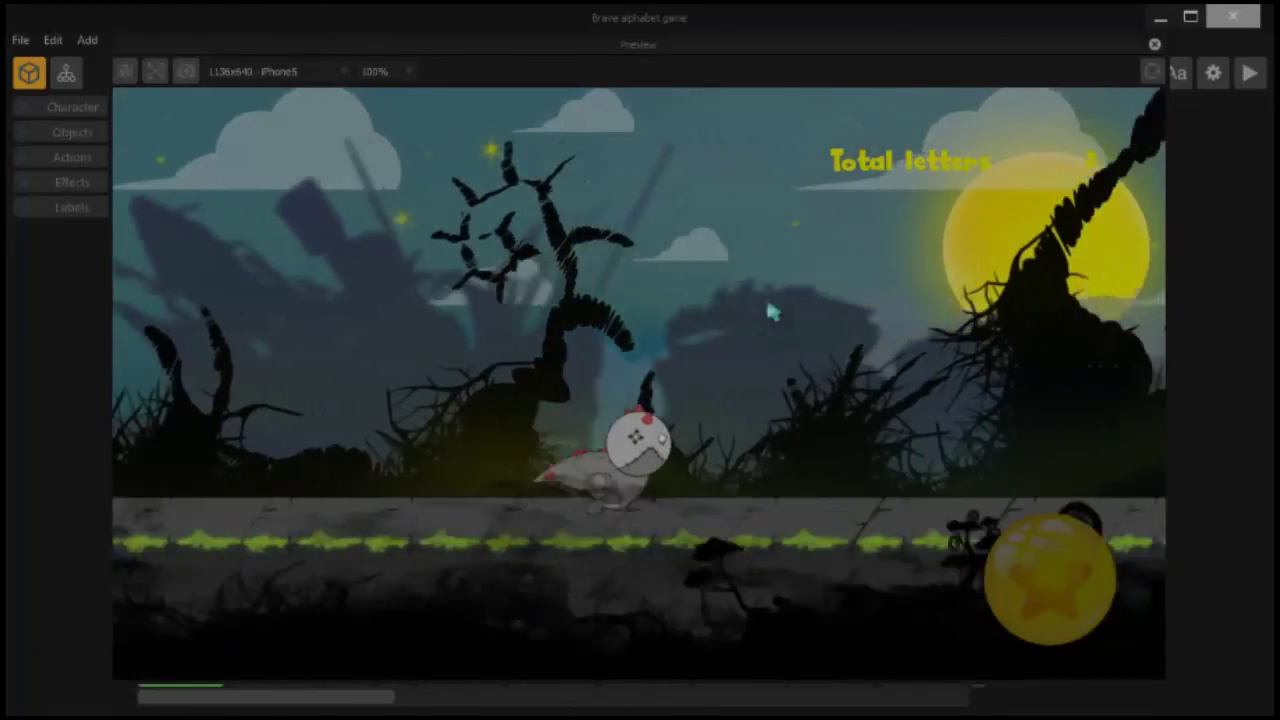
left_click(770, 313)
left_click(770, 313)
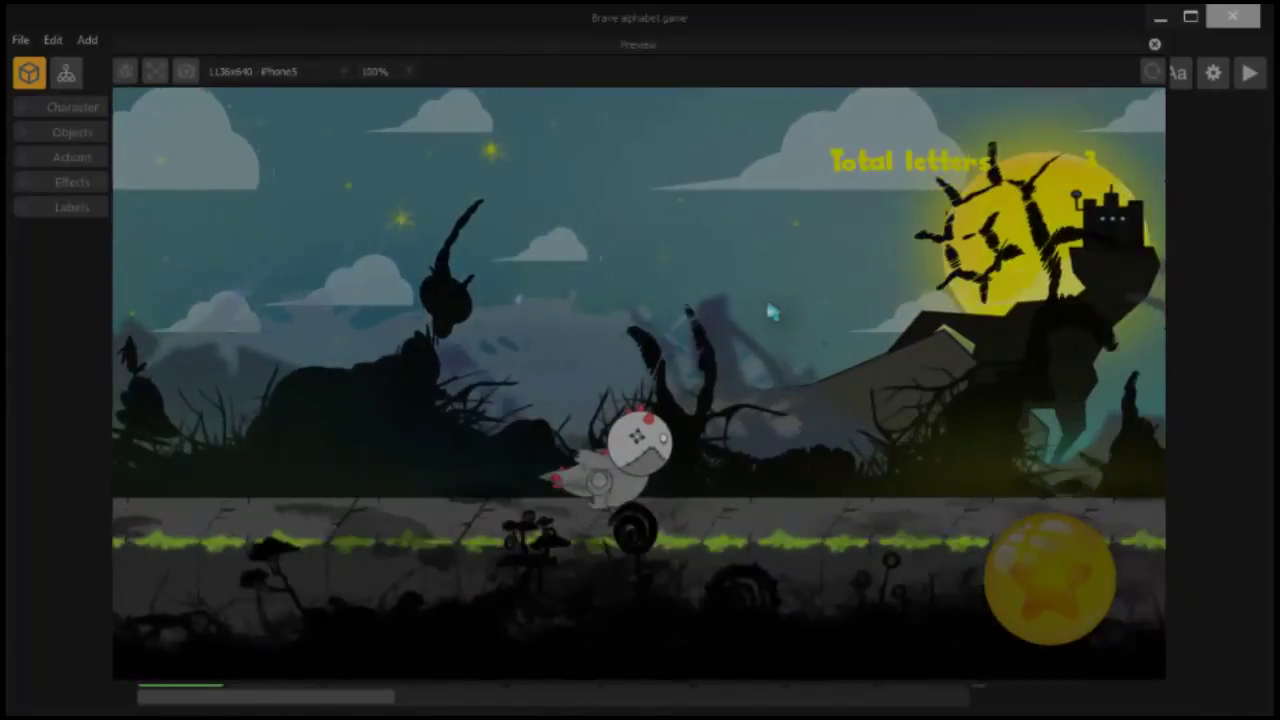
left_click(770, 313)
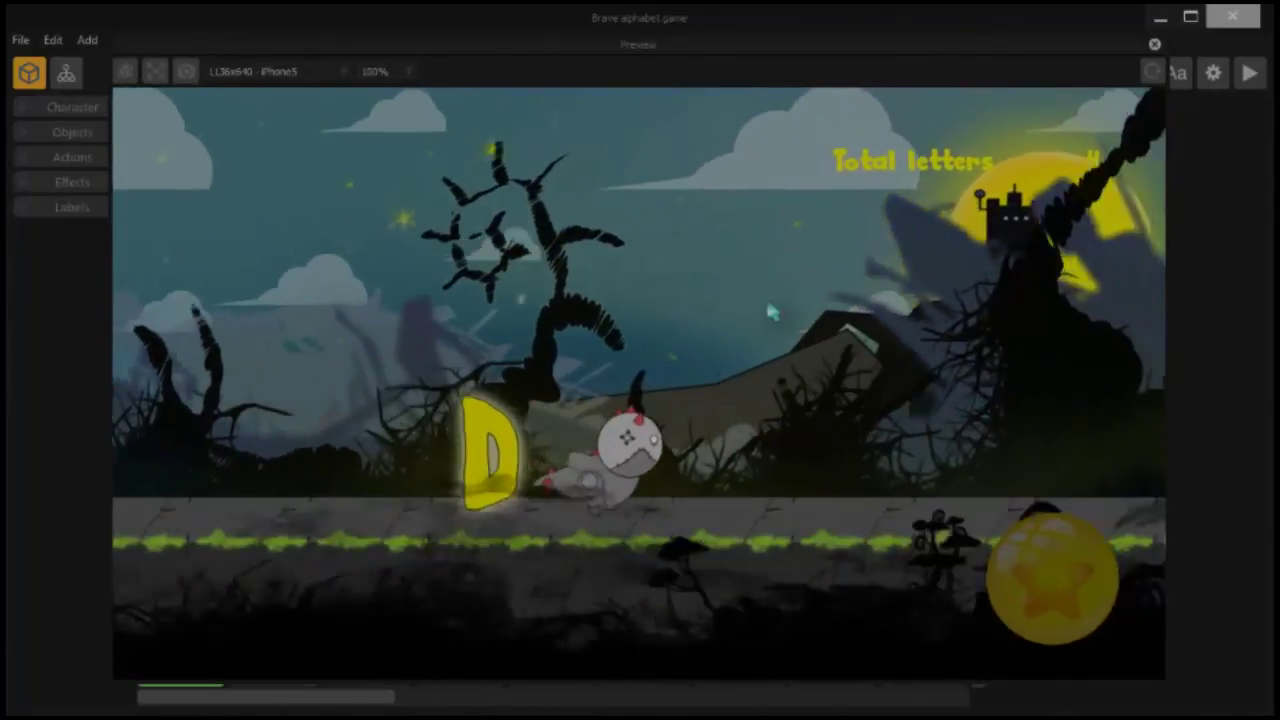